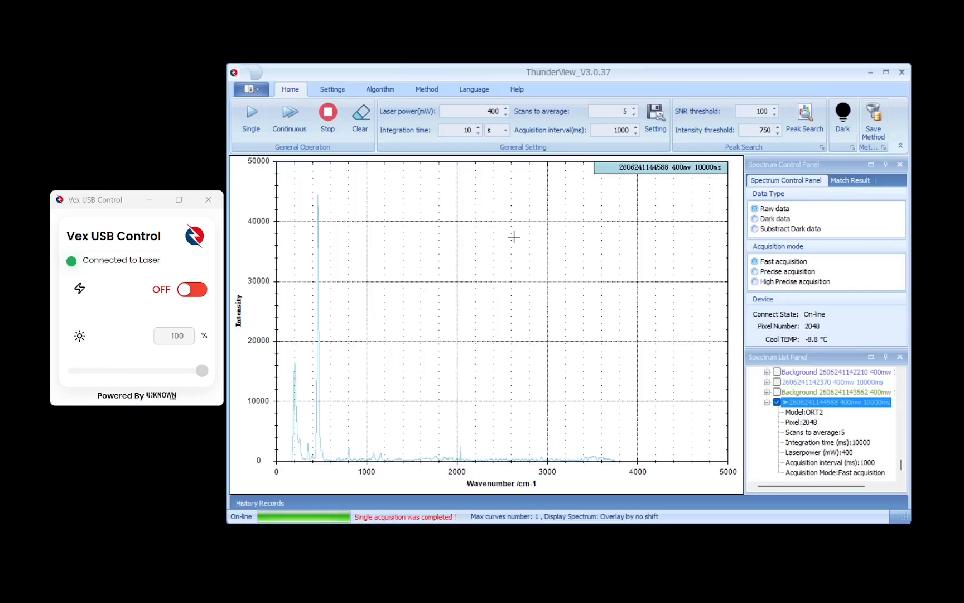
# Open the Spectrum Library Manager and check which spectrum libraries can be selected
pyautogui.click(324, 91)
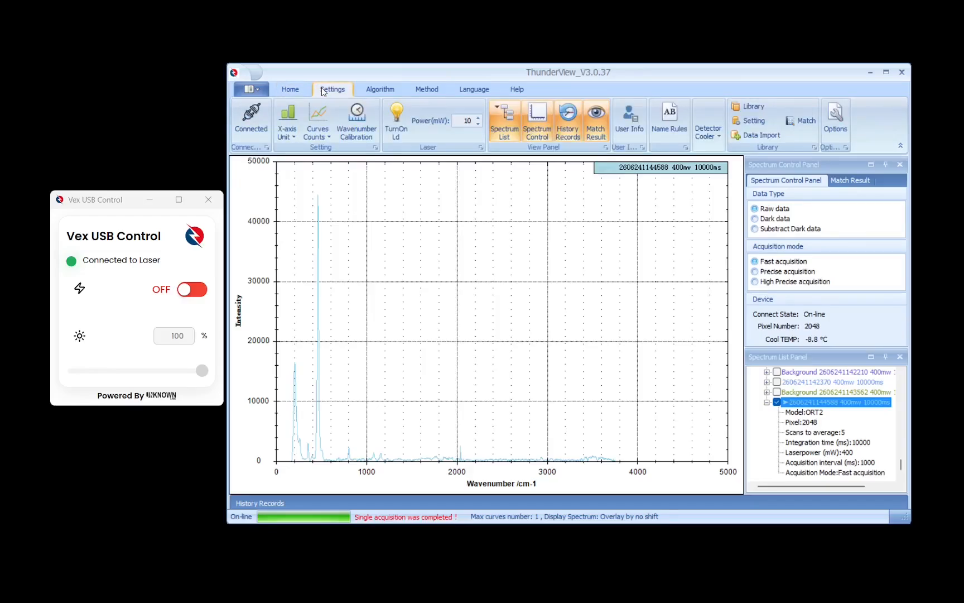
pyautogui.click(752, 105)
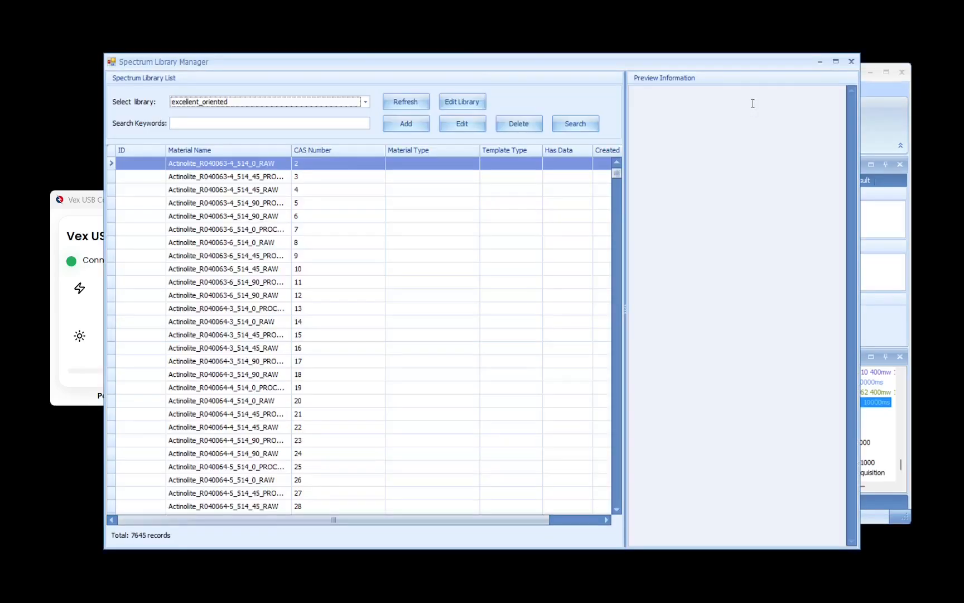
pyautogui.click(289, 104)
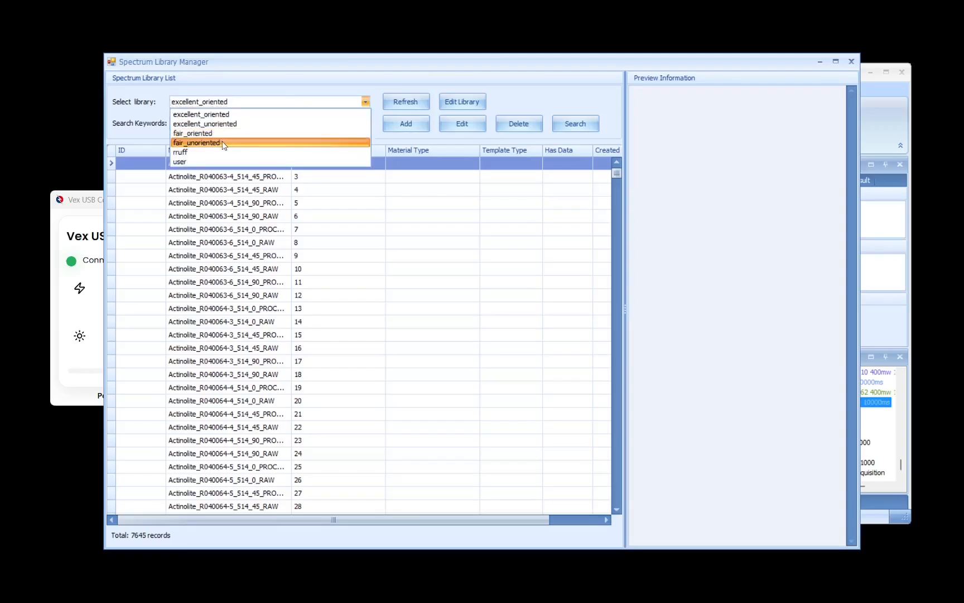
pyautogui.click(250, 106)
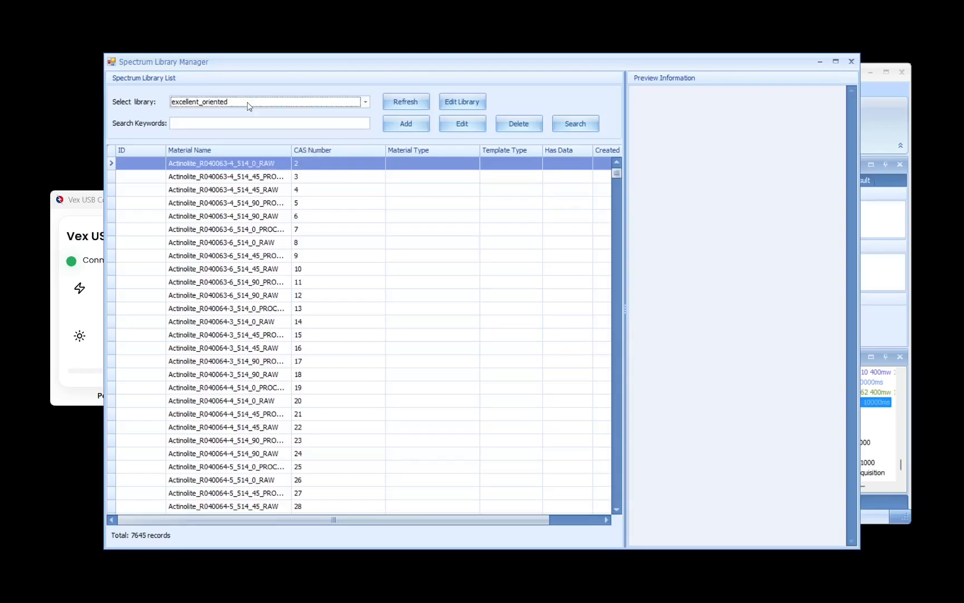
# Create a new library database named "test" and close the library management dialog
pyautogui.click(460, 97)
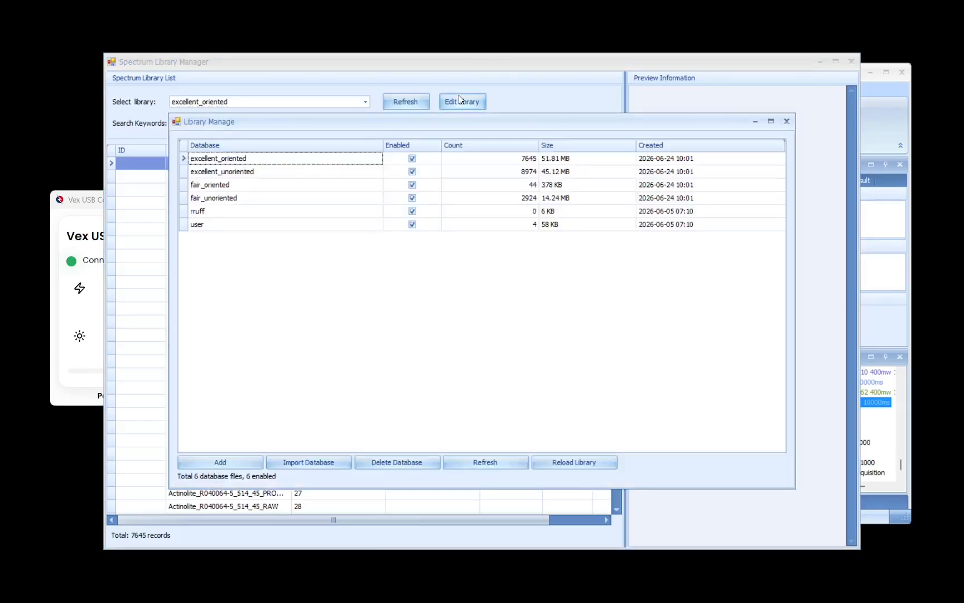
pyautogui.click(231, 460)
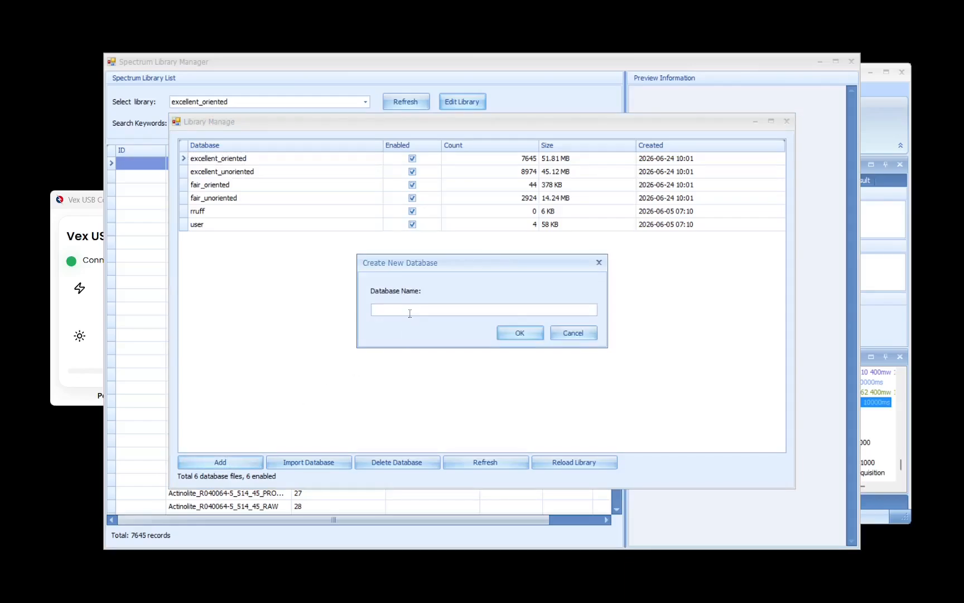
pyautogui.write('test')
pyautogui.click(513, 333)
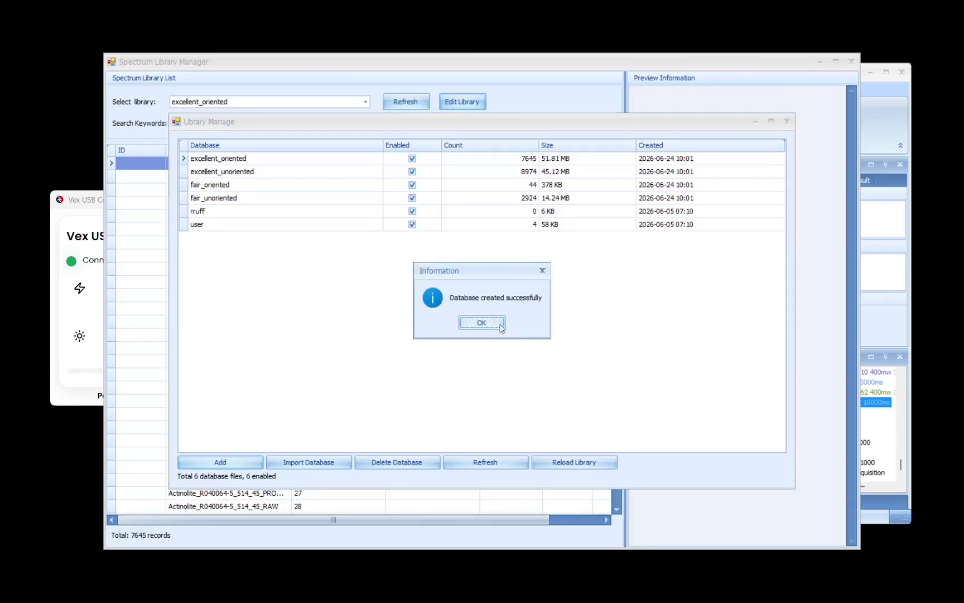
pyautogui.click(501, 327)
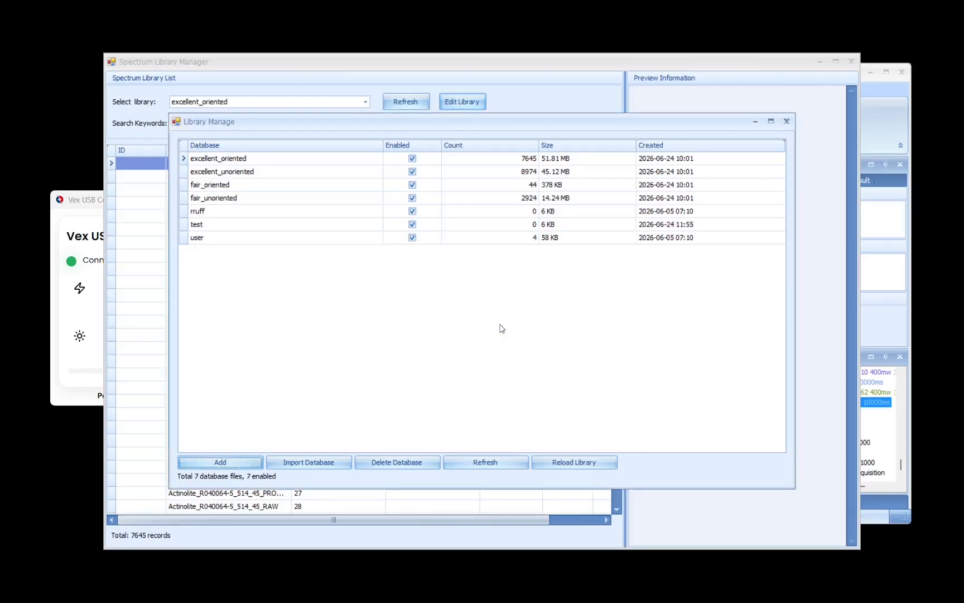
pyautogui.click(333, 229)
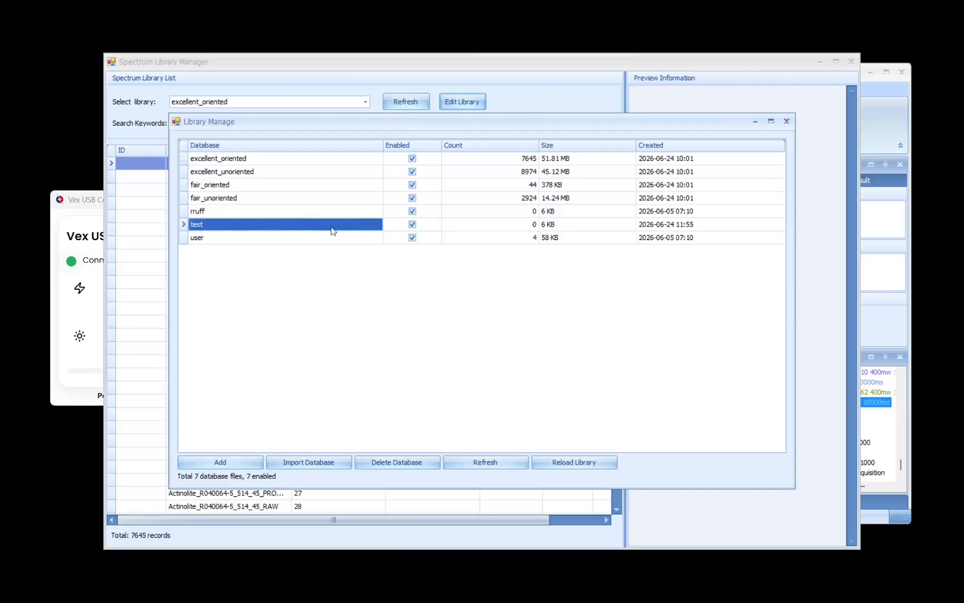
pyautogui.click(787, 122)
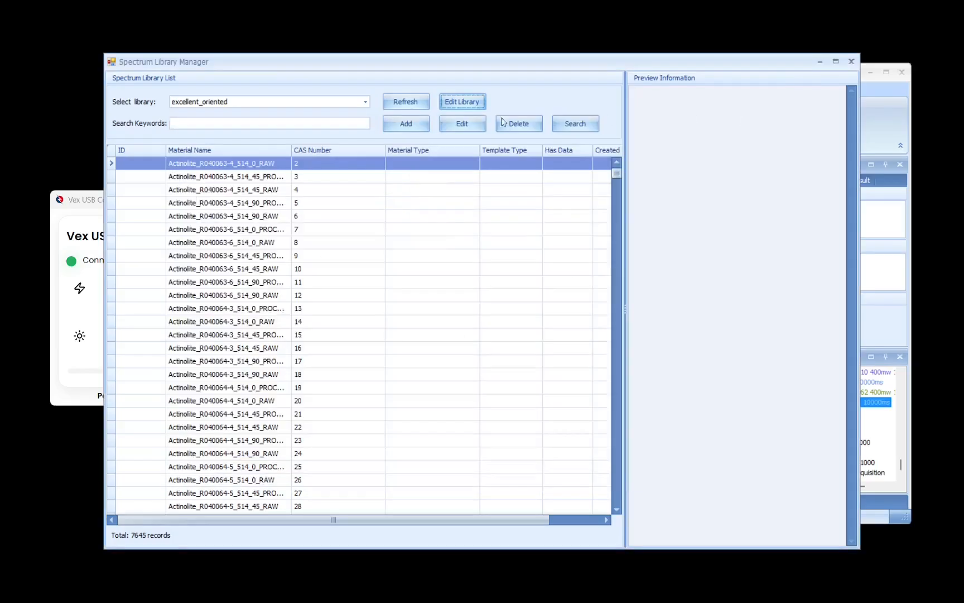
# Refresh the library manager and check the selectable libraries for the new test database
pyautogui.click(316, 102)
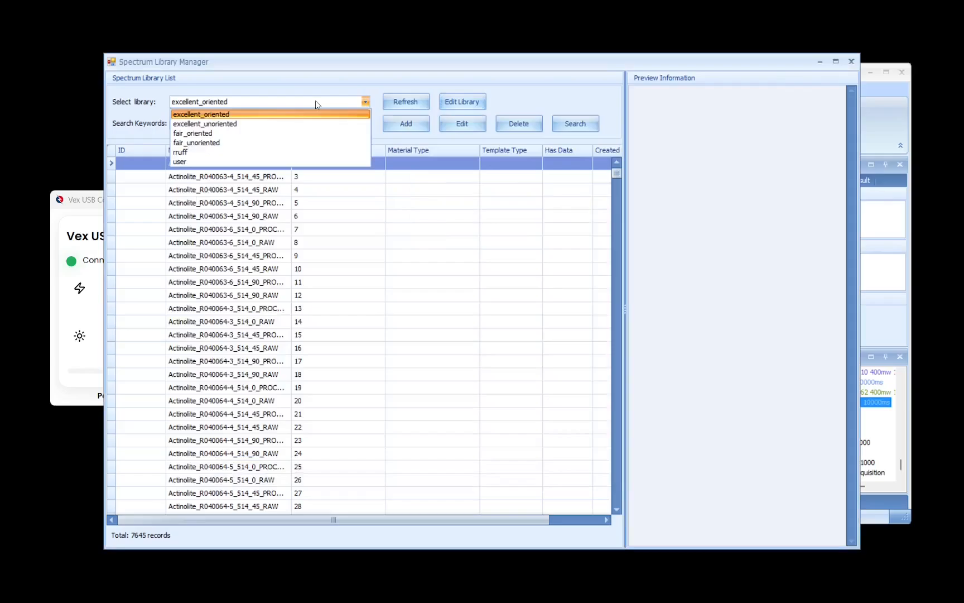
pyautogui.click(285, 112)
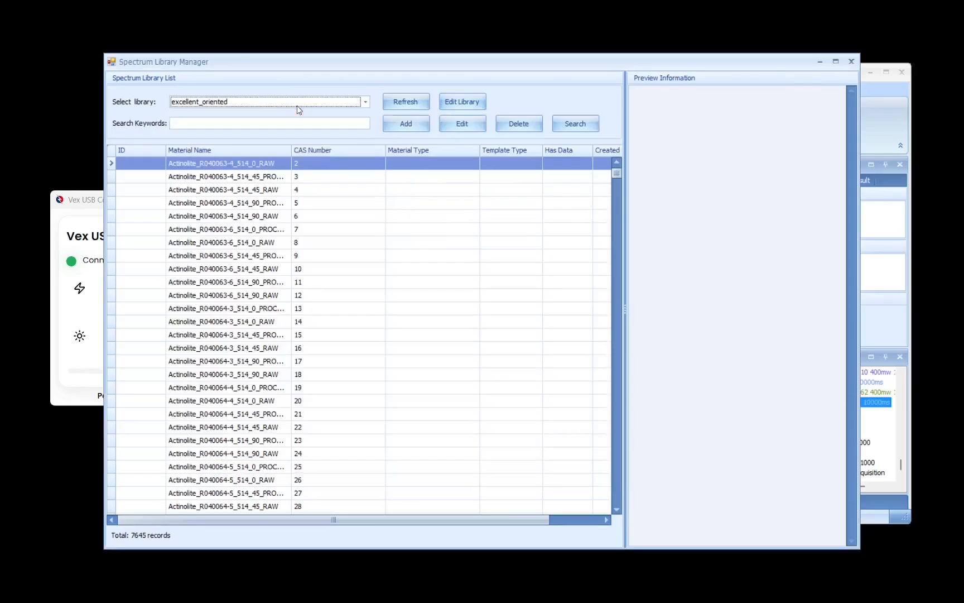
pyautogui.click(387, 106)
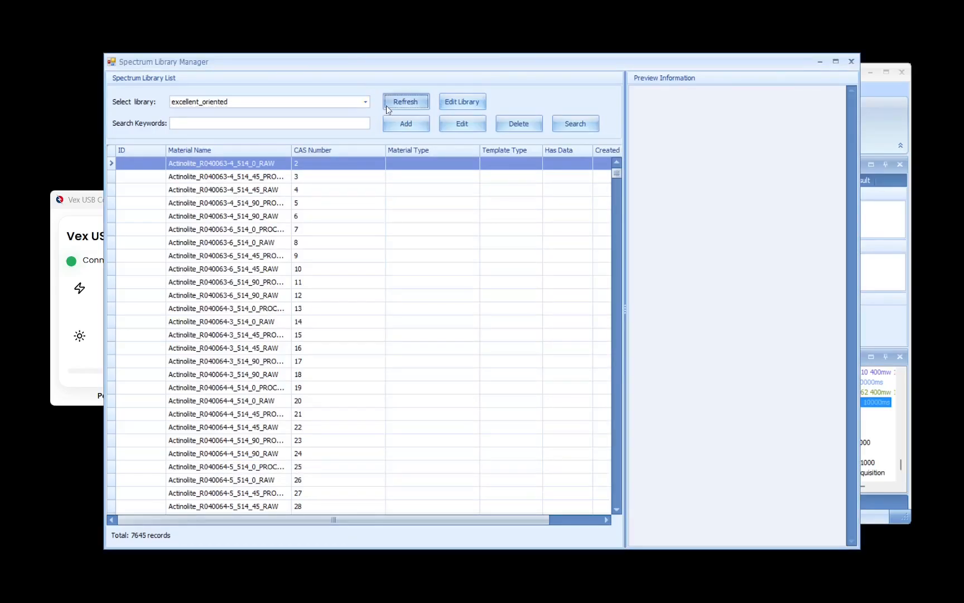
pyautogui.click(339, 101)
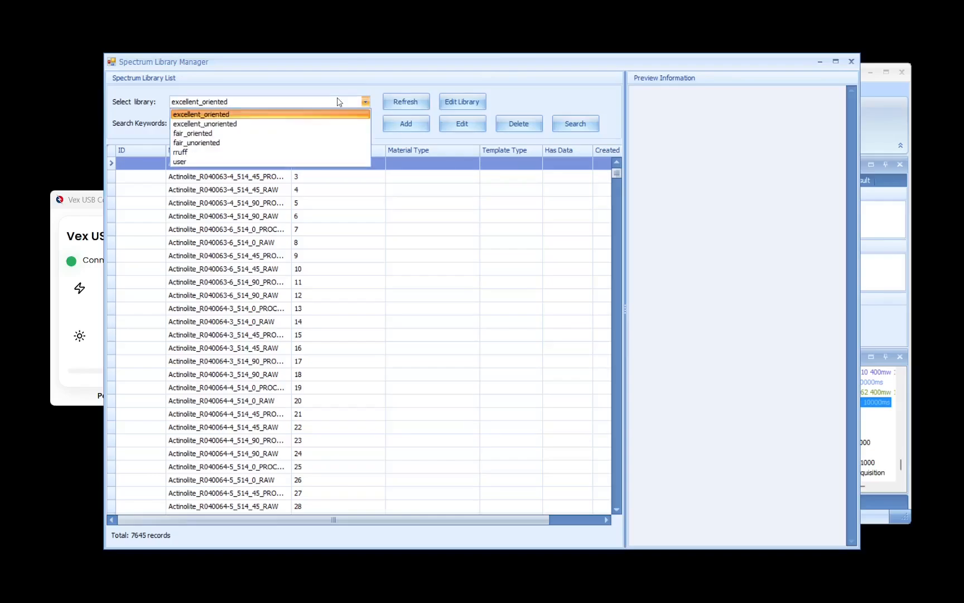
pyautogui.click(338, 101)
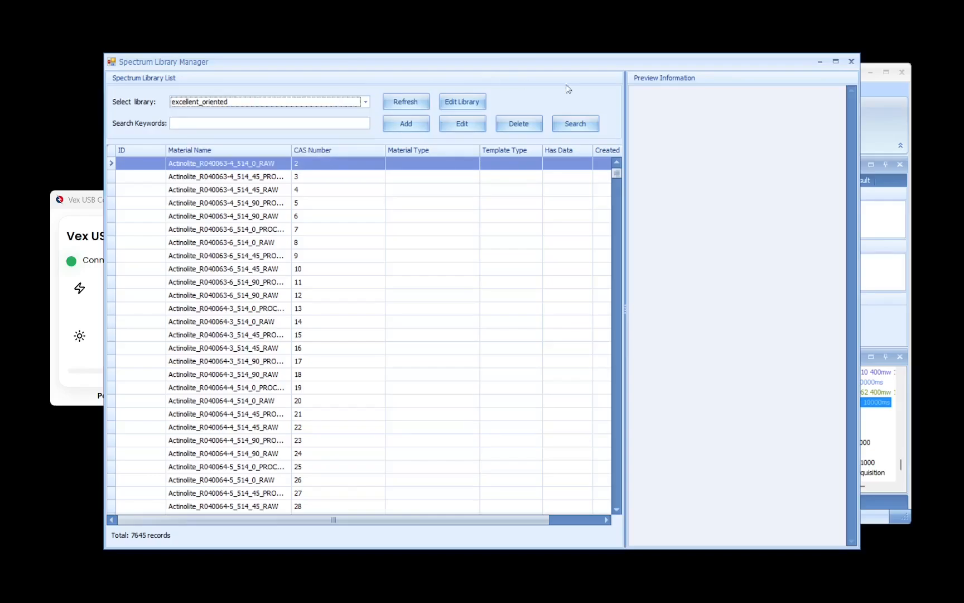
# Reopen the Spectrum Library Manager, view the contents of the test library and close the manager
pyautogui.click(851, 63)
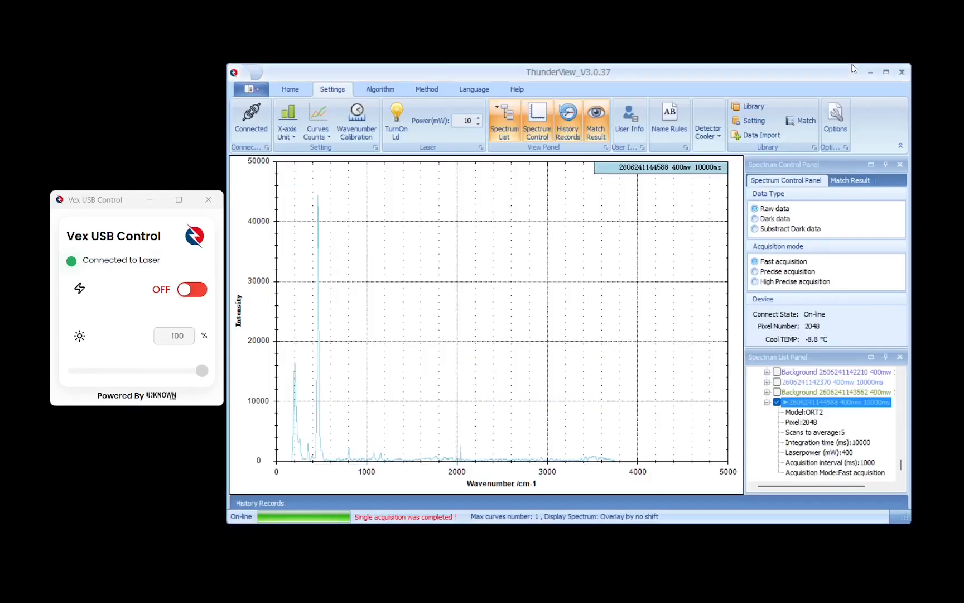
pyautogui.click(748, 107)
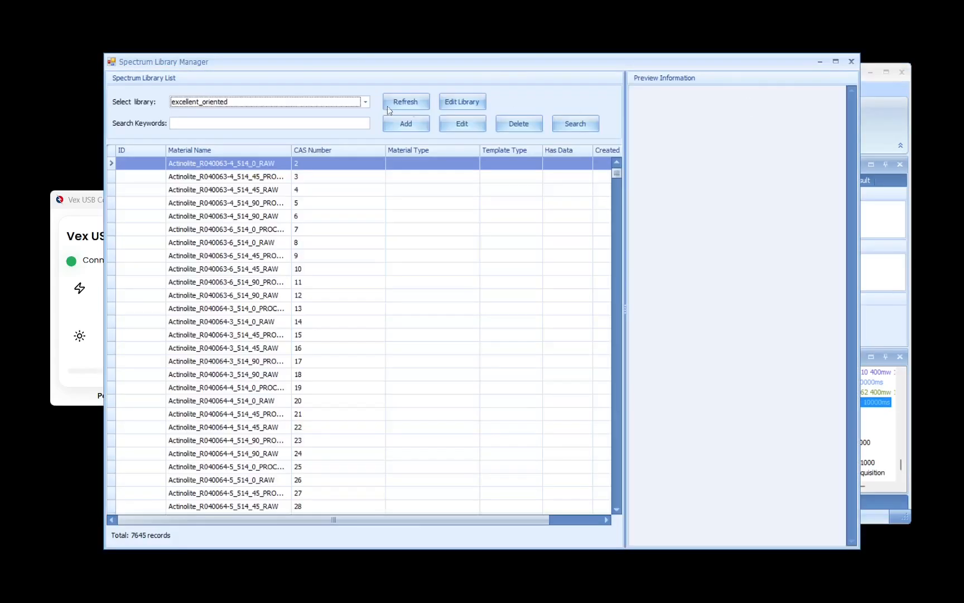
pyautogui.click(341, 100)
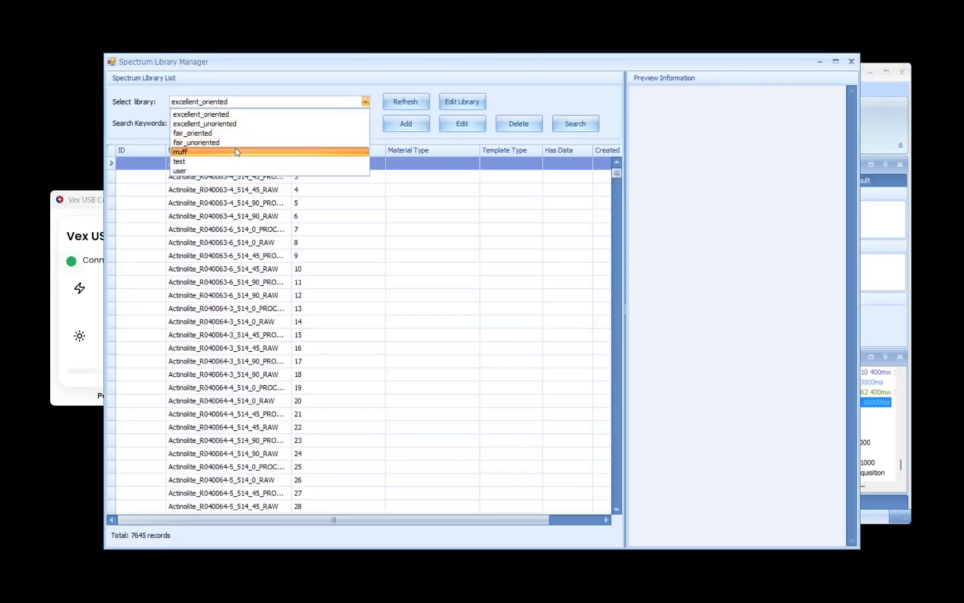
pyautogui.click(218, 161)
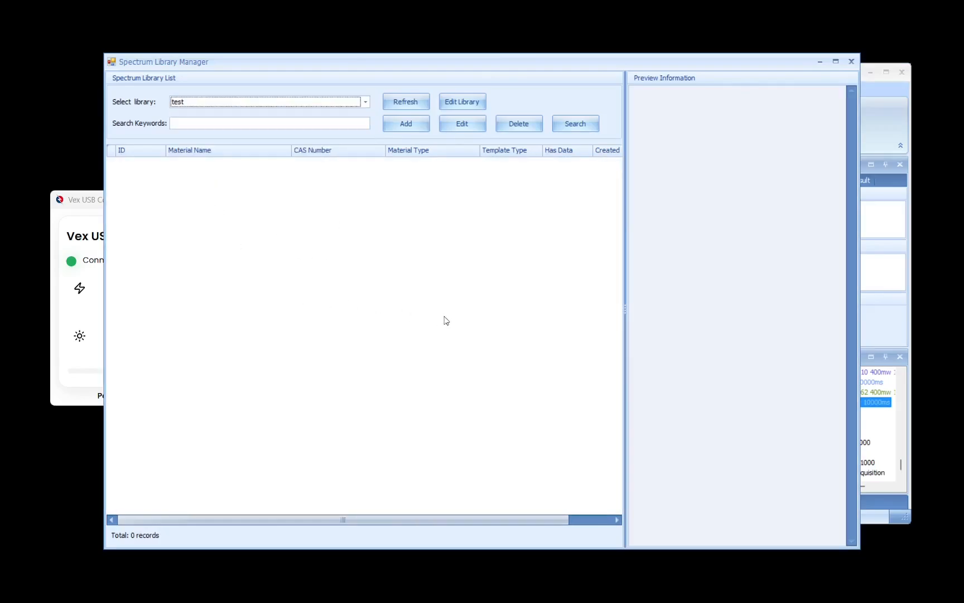
pyautogui.click(850, 63)
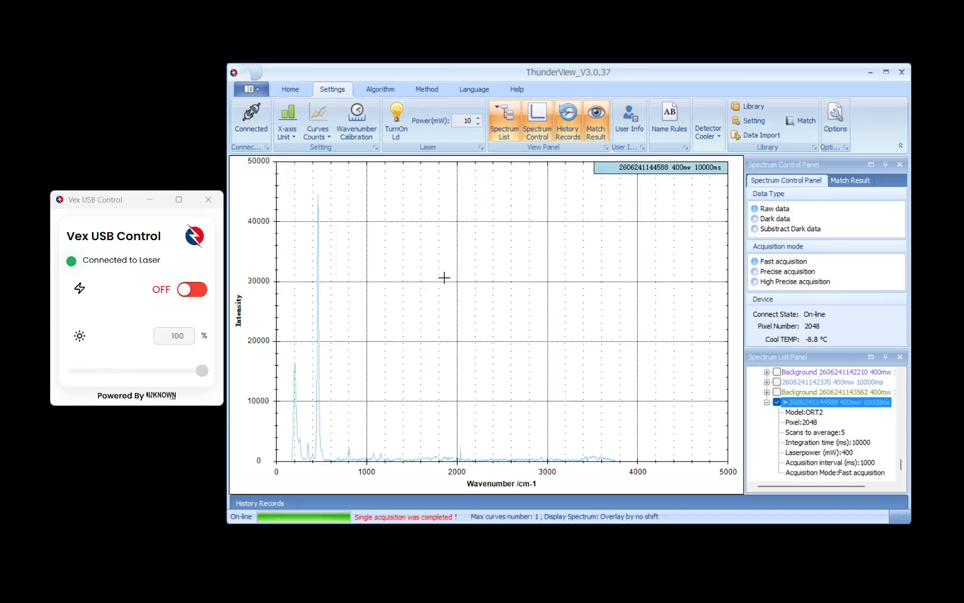
# Switch the baseline correction of the displayed spectrum off and apply it again
pyautogui.click(280, 88)
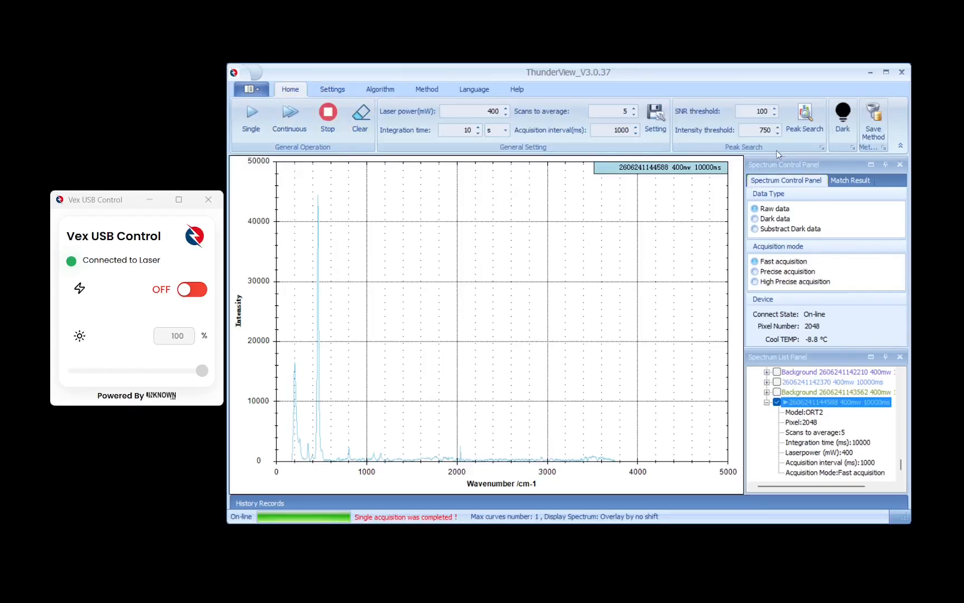
pyautogui.click(380, 88)
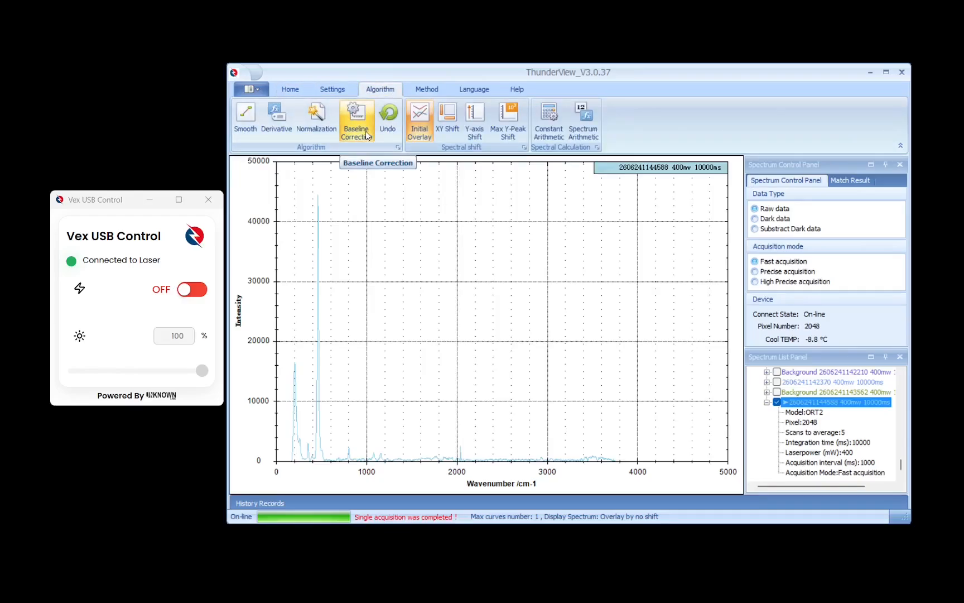
pyautogui.click(361, 112)
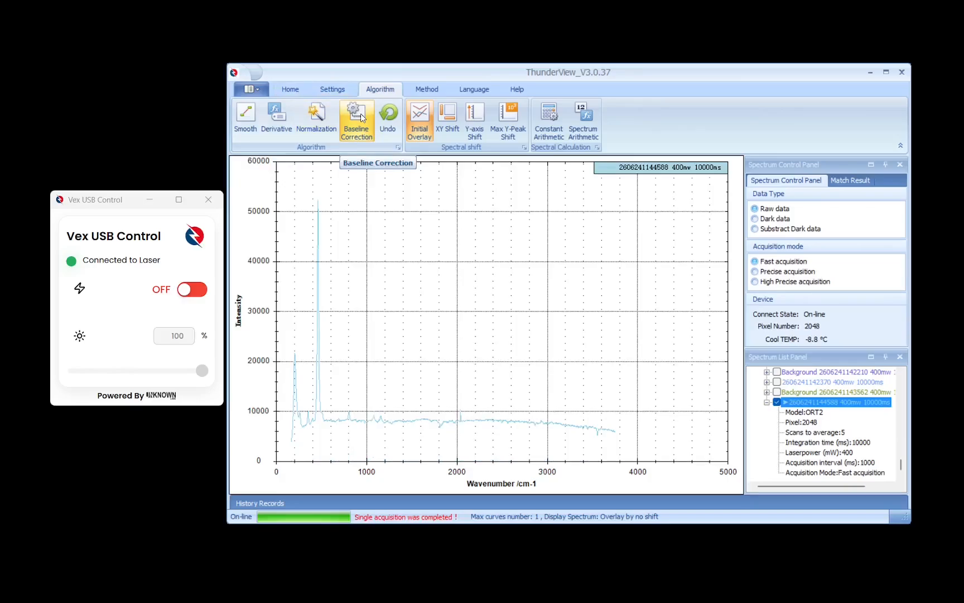
pyautogui.click(355, 134)
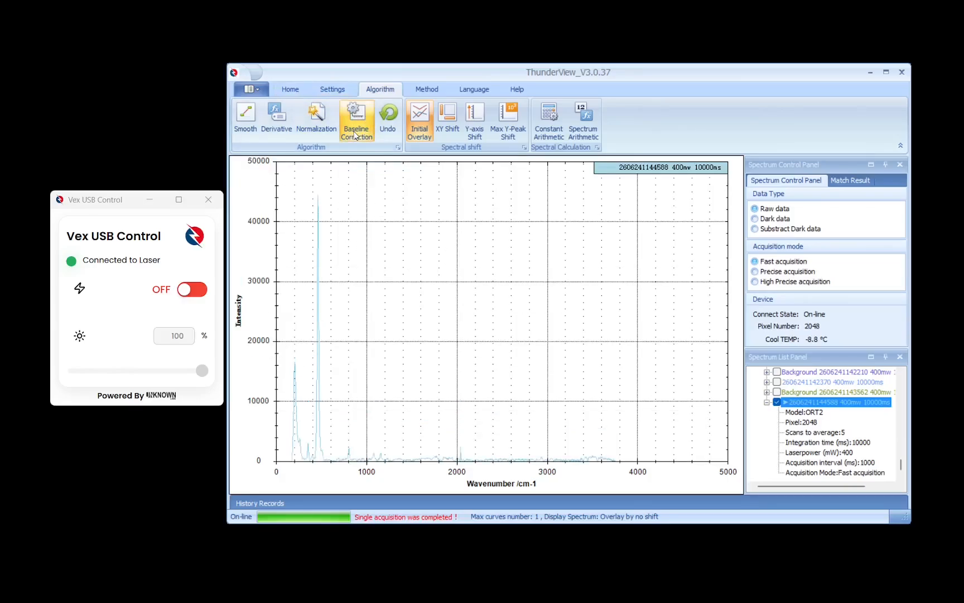
# Run a peak search on the spectrum, hide the peaks at 206 and 352 cm-1, and close the results
pyautogui.click(301, 92)
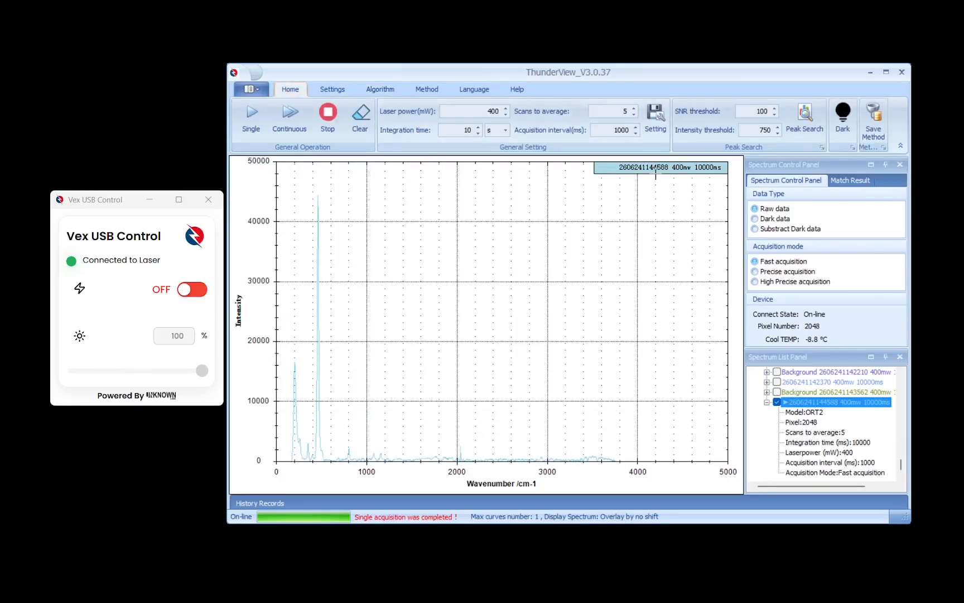
pyautogui.click(805, 127)
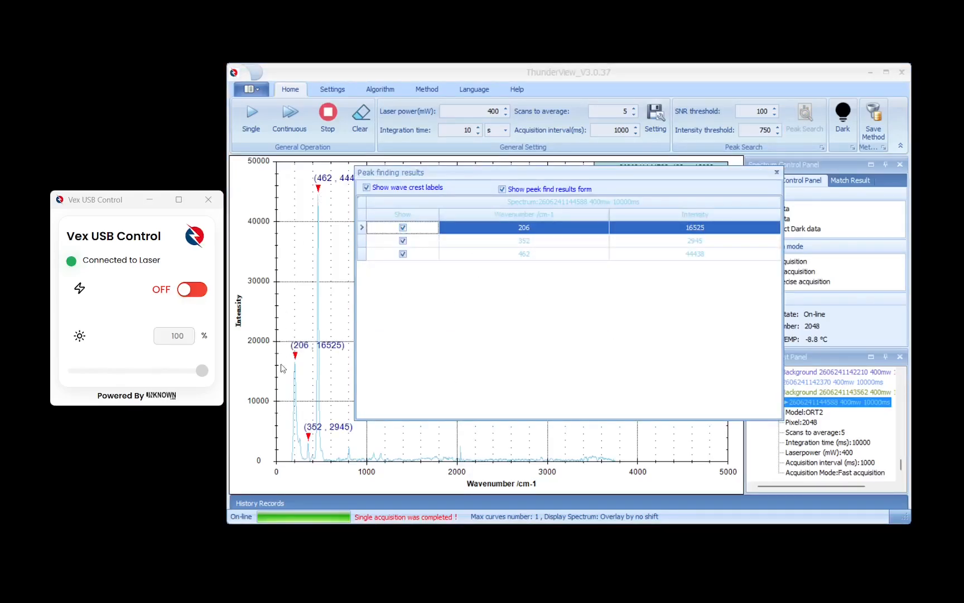
pyautogui.click(404, 228)
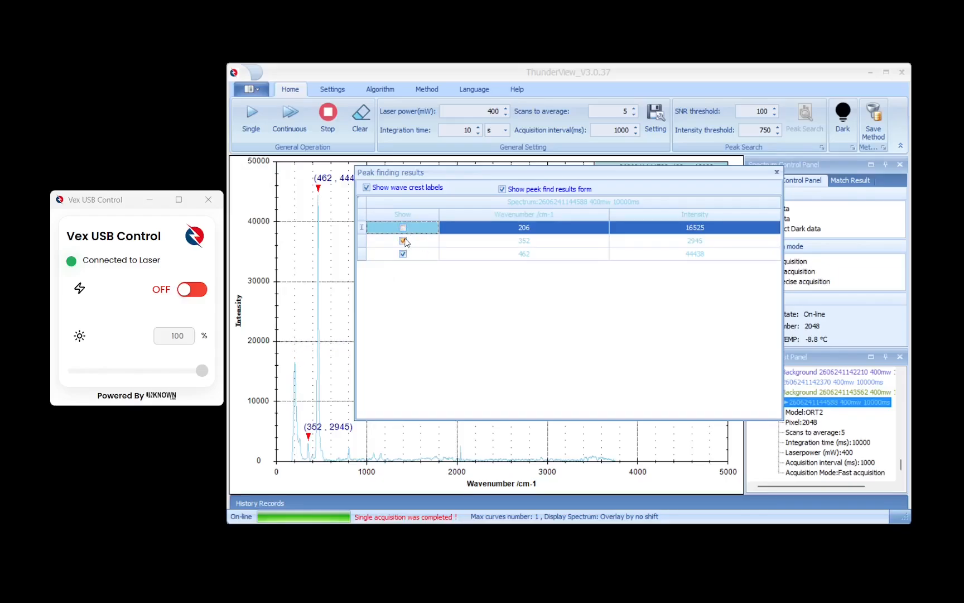
pyautogui.click(403, 241)
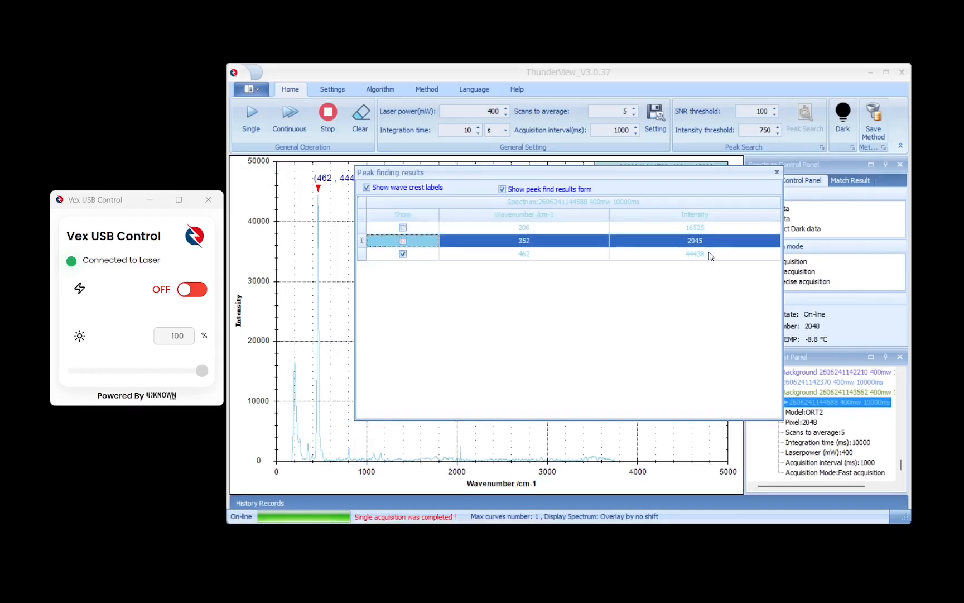
pyautogui.click(775, 174)
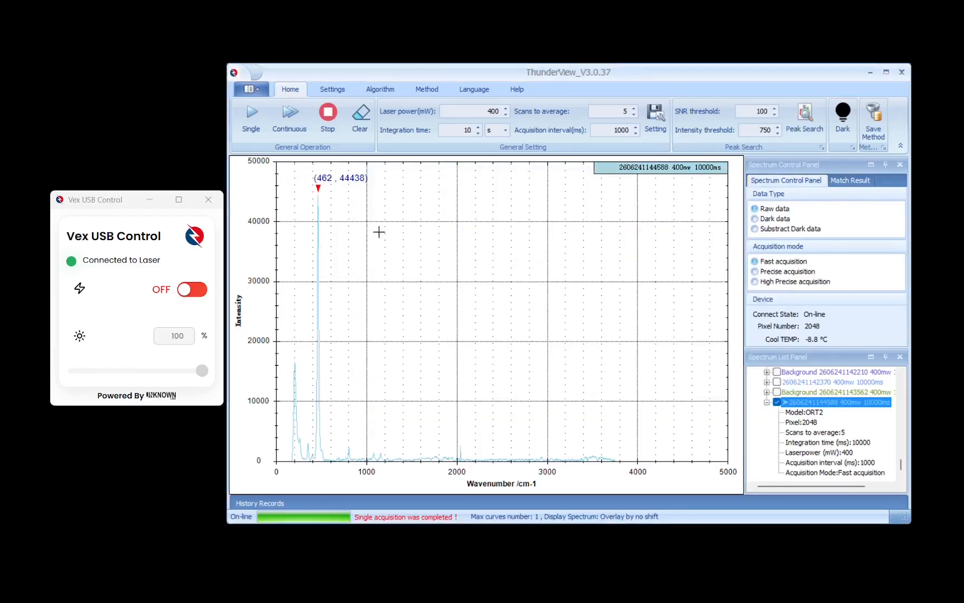
# Open the Spectrum Library Manager and select the test library
pyautogui.click(344, 91)
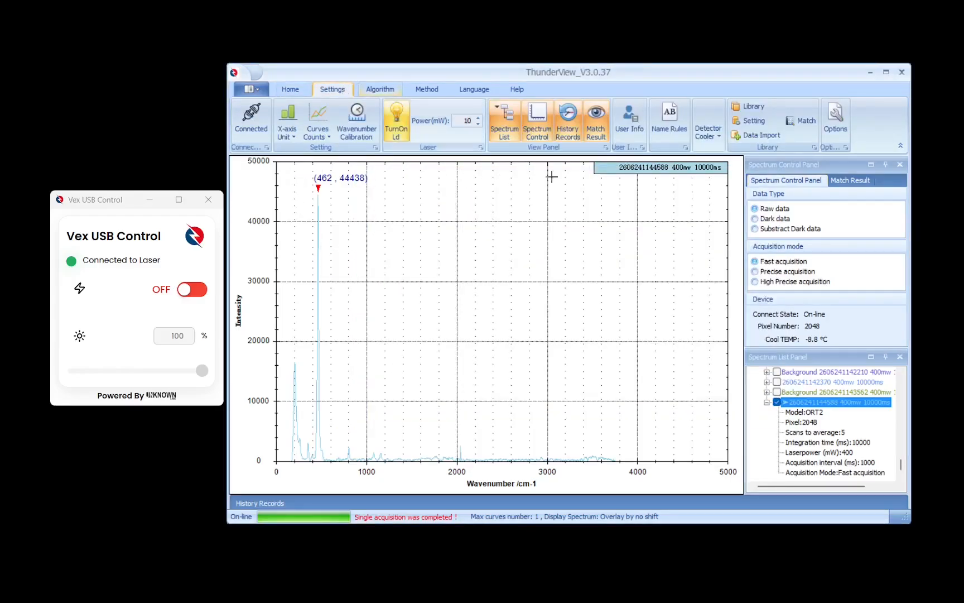
pyautogui.click(746, 111)
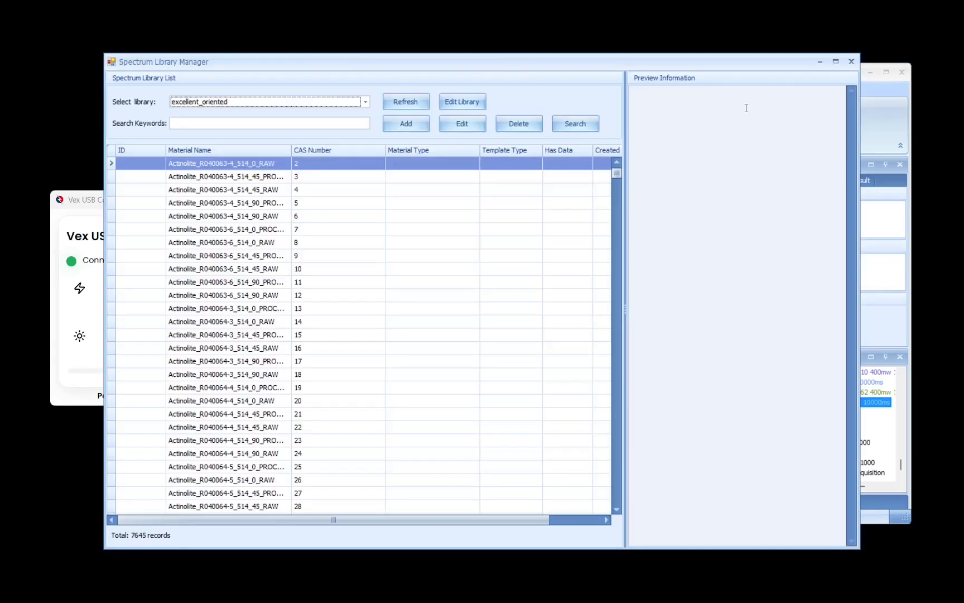
pyautogui.click(361, 101)
pyautogui.click(222, 160)
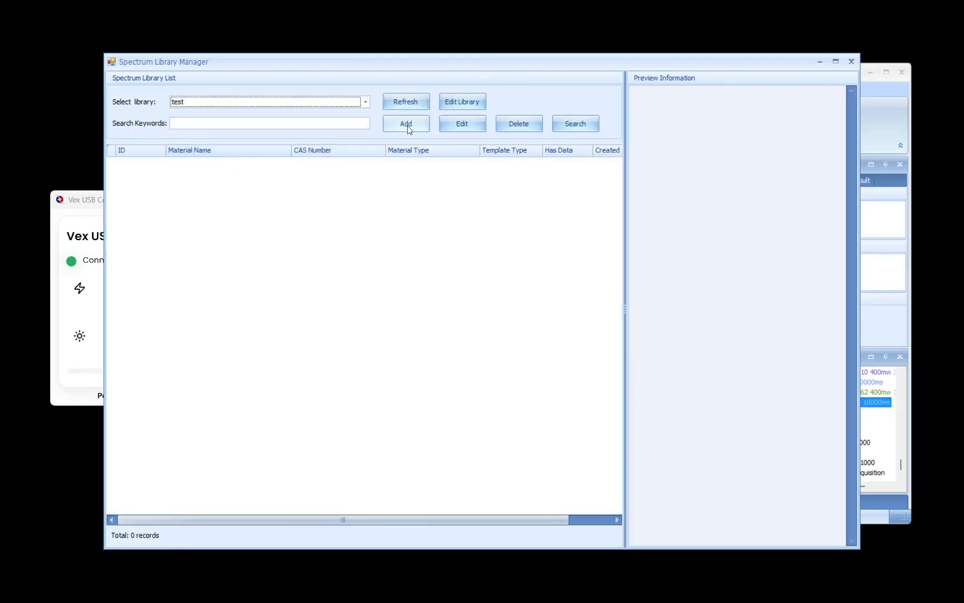
# Start a new material entry in the test library with the name "quartz" and CAS 1
pyautogui.click(423, 125)
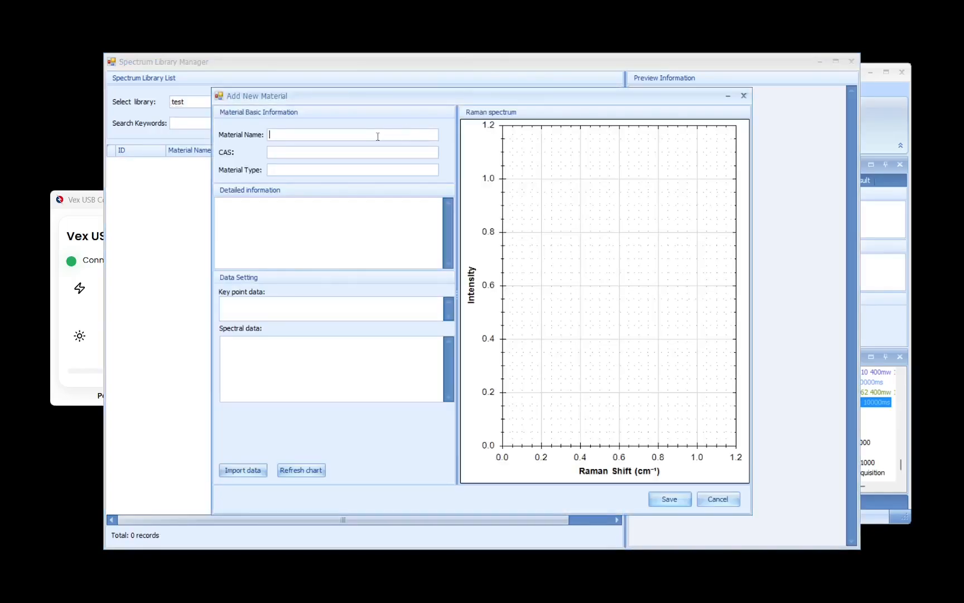
pyautogui.write('quartz')
pyautogui.click(298, 149)
pyautogui.write('1')
pyautogui.click(244, 472)
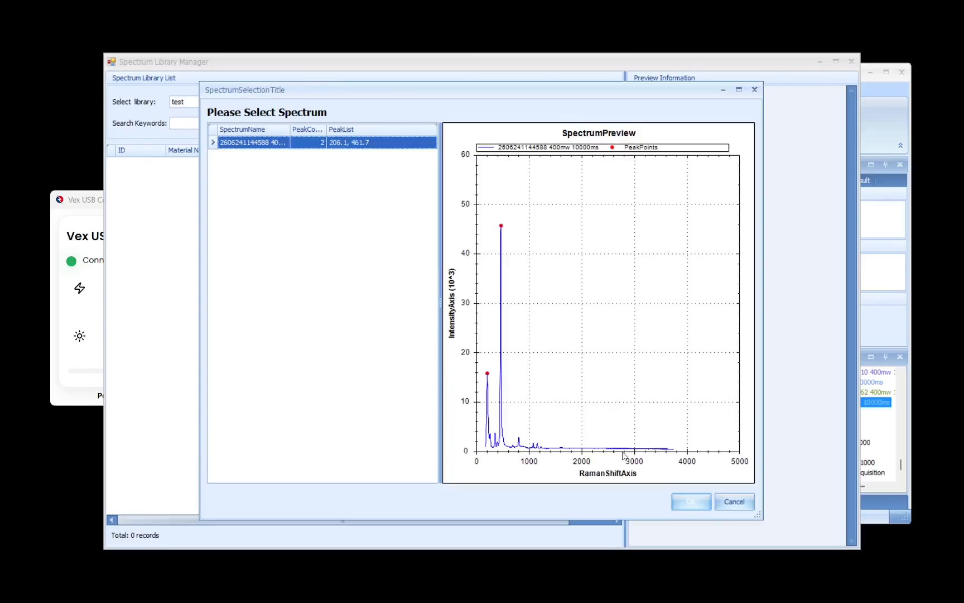
pyautogui.click(689, 502)
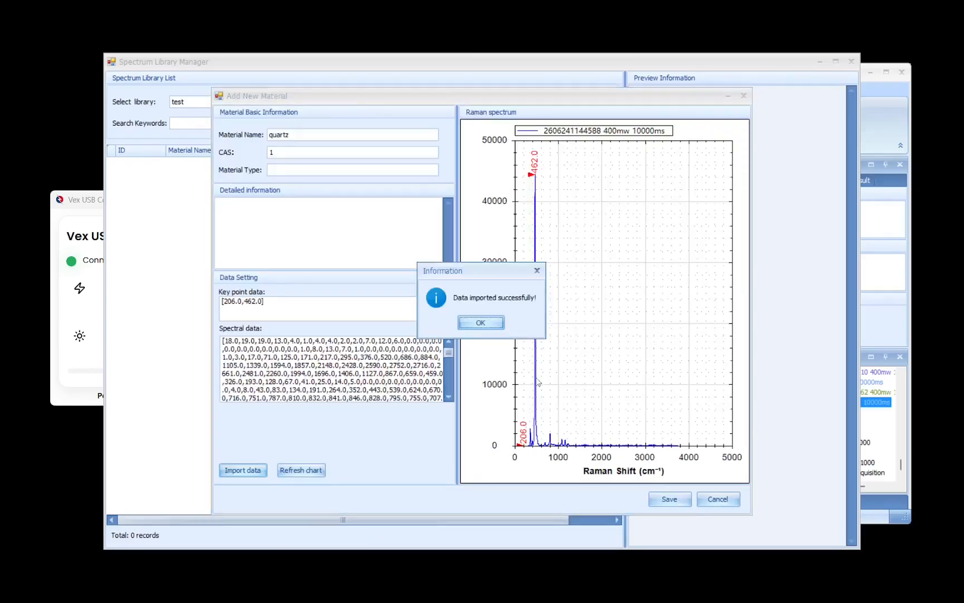
pyautogui.click(481, 323)
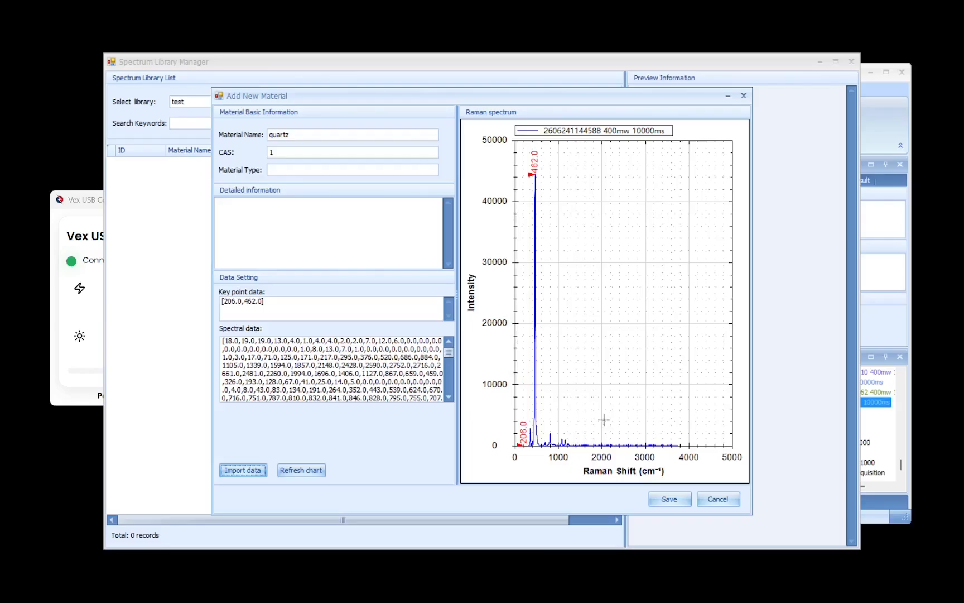
pyautogui.click(670, 498)
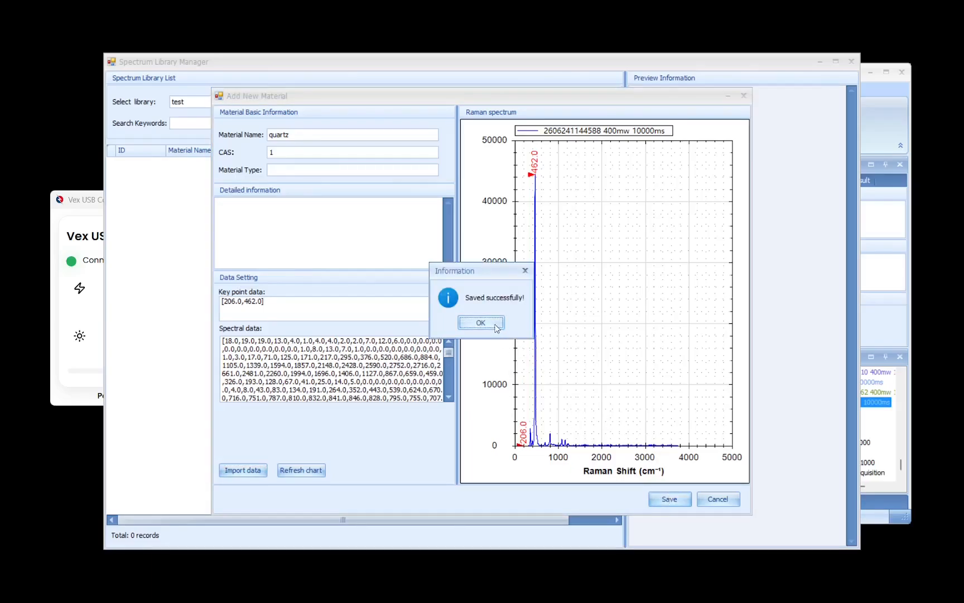
pyautogui.click(496, 327)
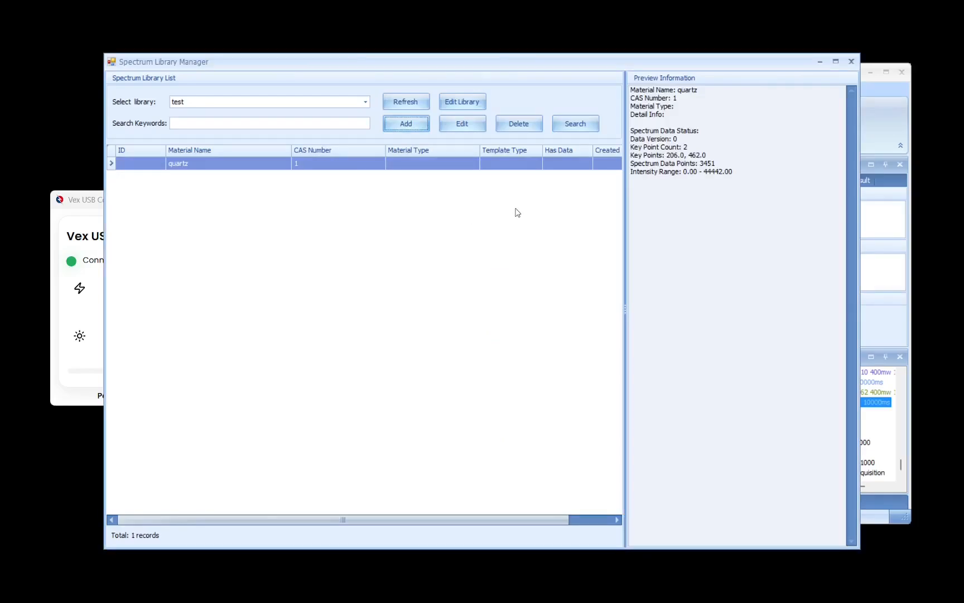
pyautogui.click(851, 62)
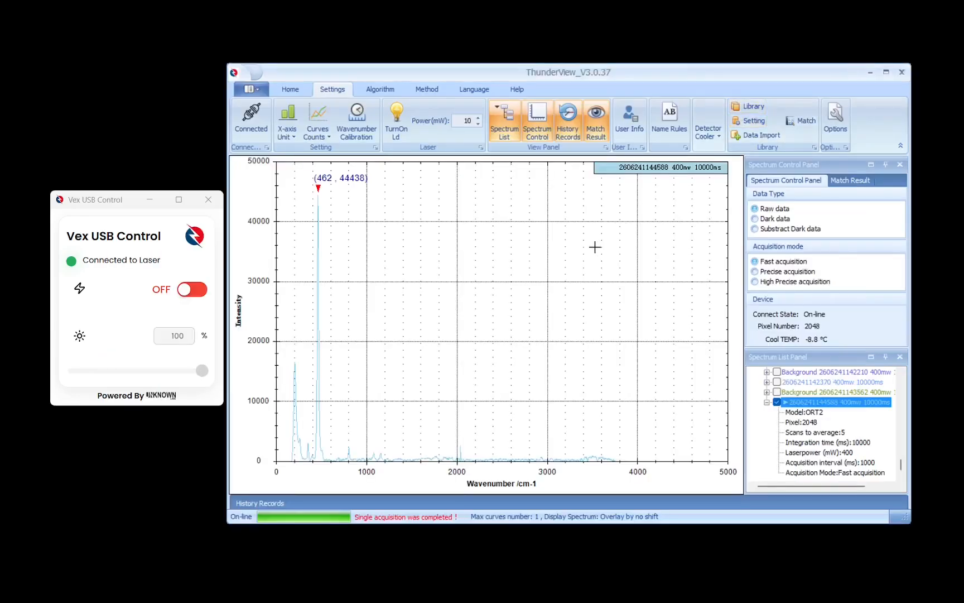
pyautogui.click(295, 90)
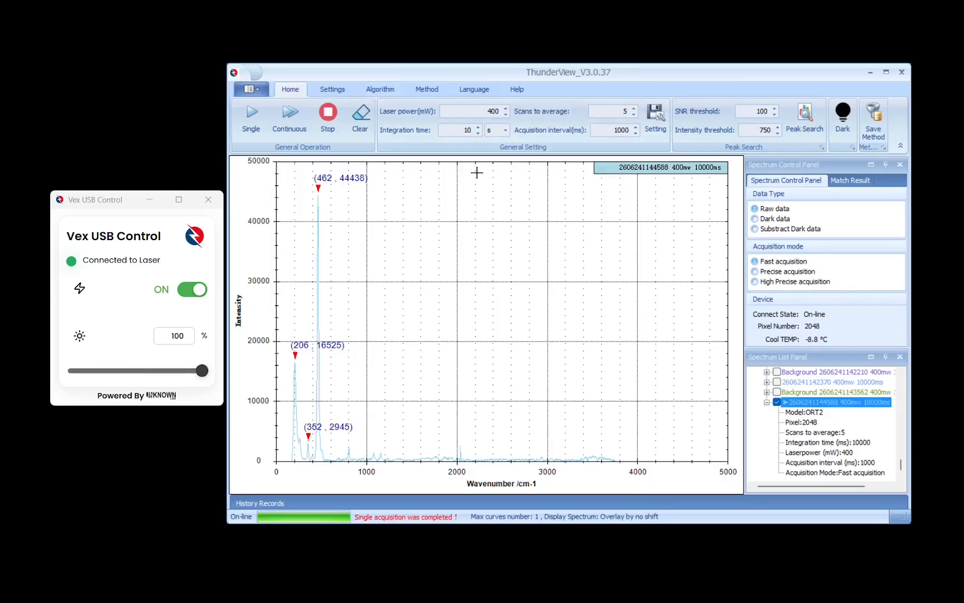
pyautogui.click(196, 289)
pyautogui.click(196, 288)
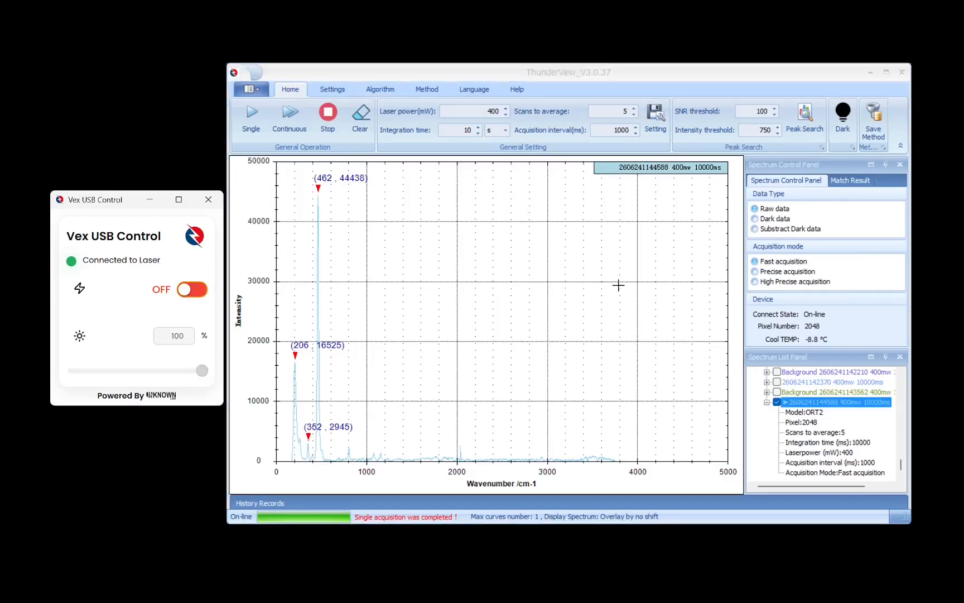
pyautogui.click(842, 123)
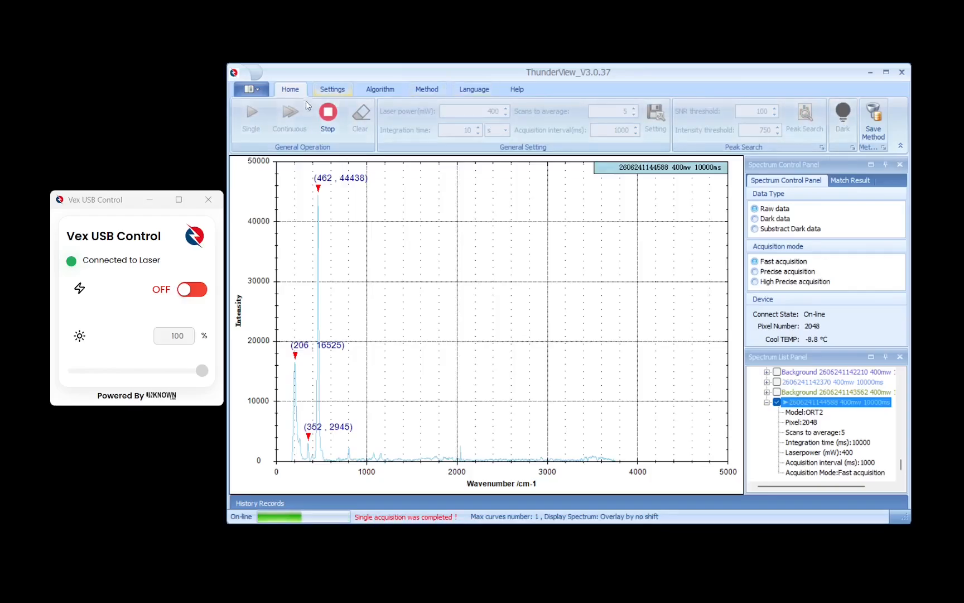
pyautogui.click(327, 124)
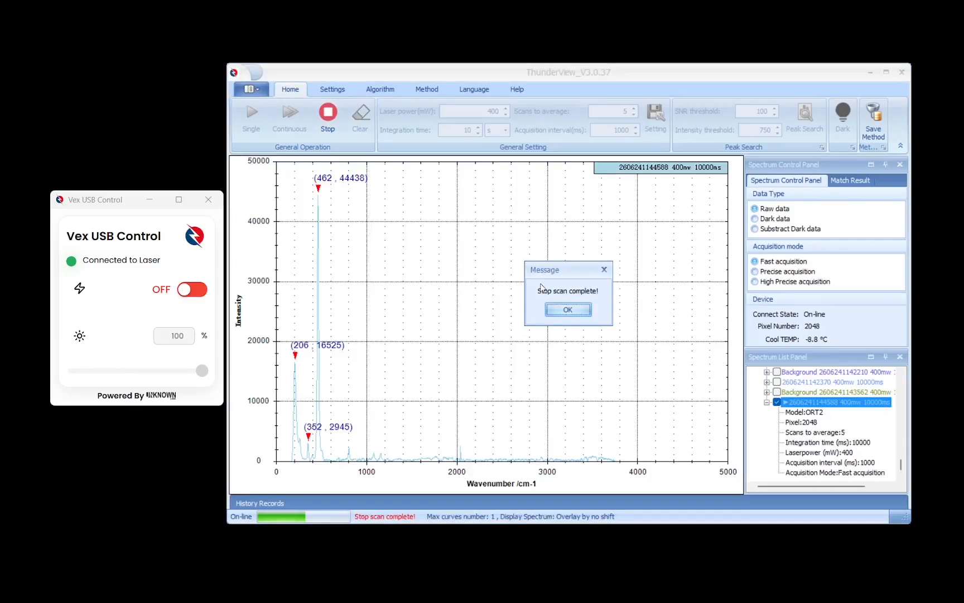
pyautogui.click(585, 315)
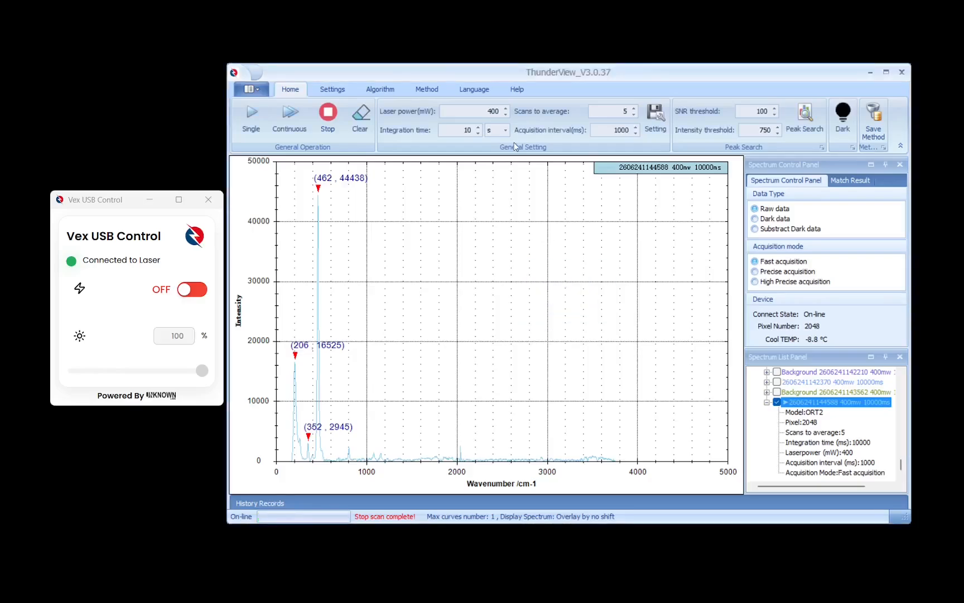
# Set the integration time to 2 s and the scans to average to 2, and acquire a dark background spectrum
pyautogui.click(478, 132)
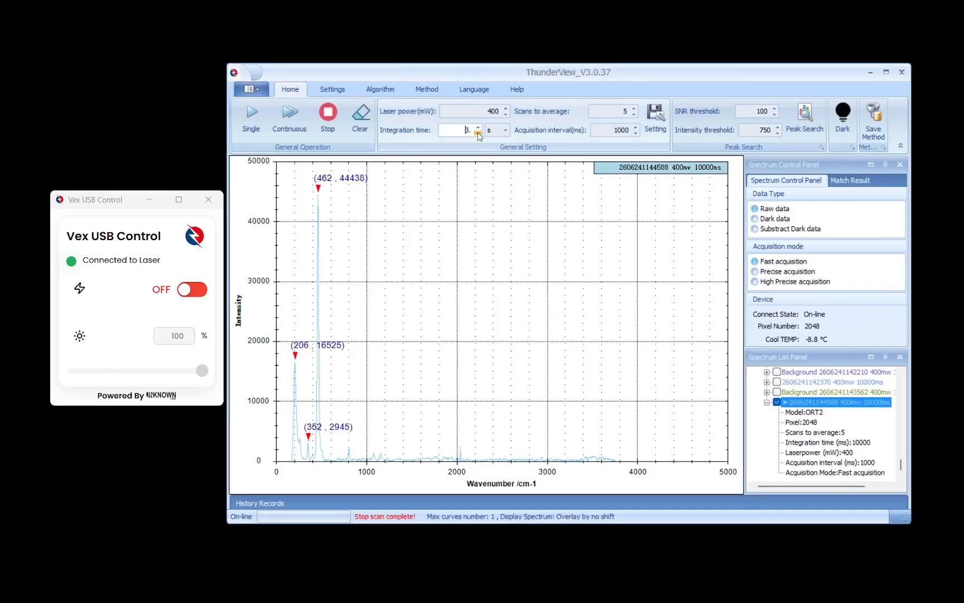
pyautogui.click(633, 115)
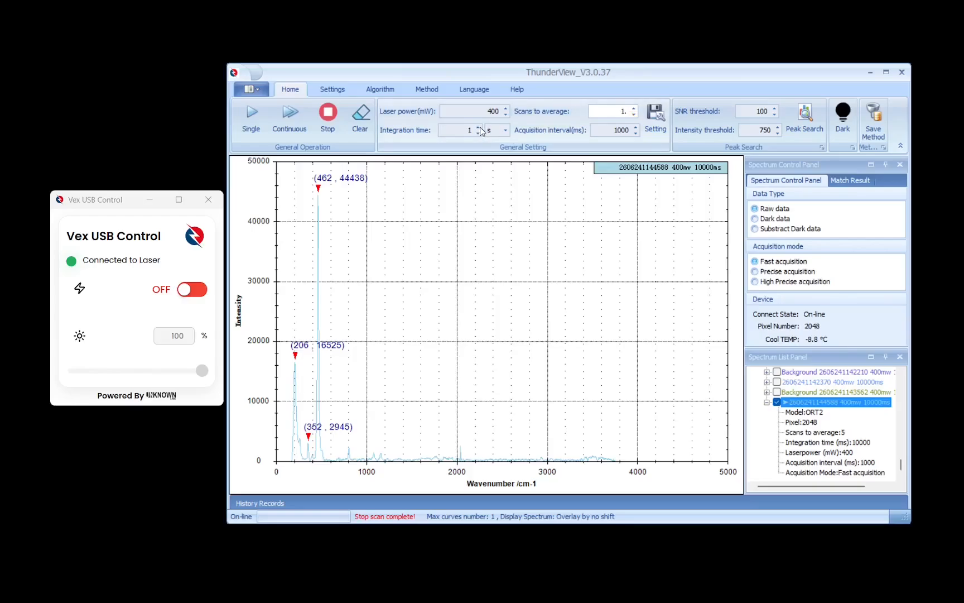
pyautogui.click(478, 127)
pyautogui.click(635, 112)
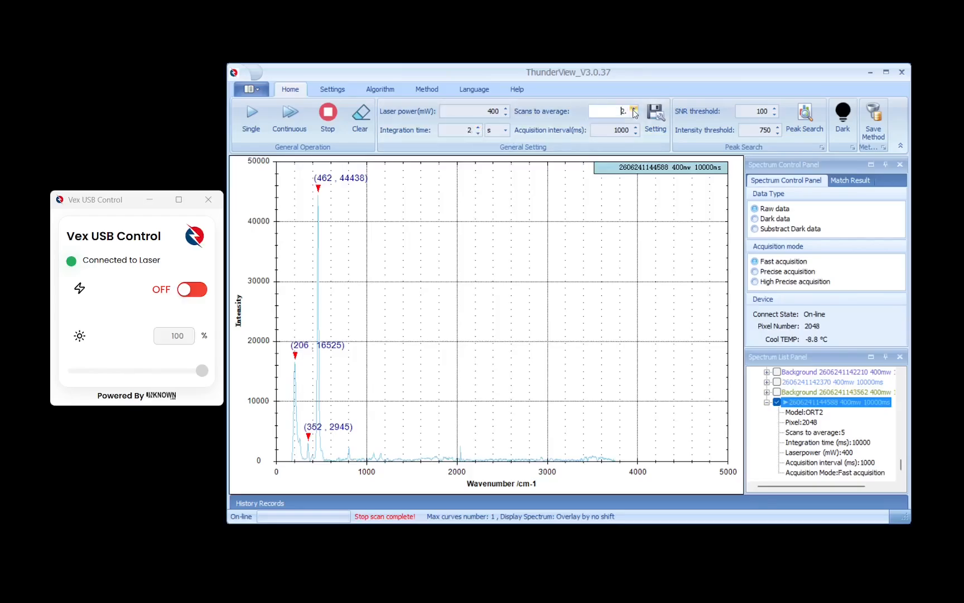
pyautogui.click(841, 126)
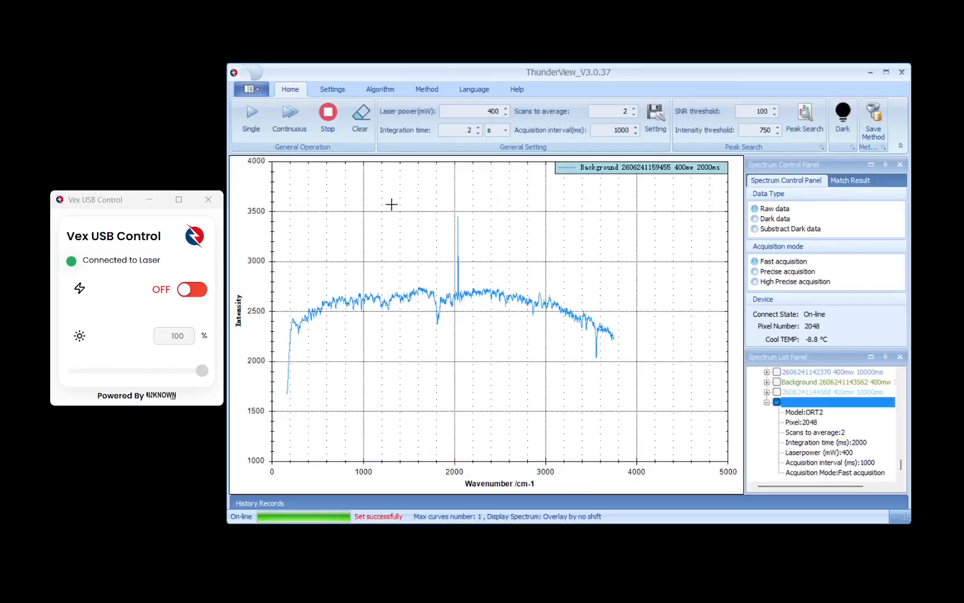
# Switch the laser on in Vex USB Control and run a single acquisition of the sample in ThunderView
pyautogui.click(199, 301)
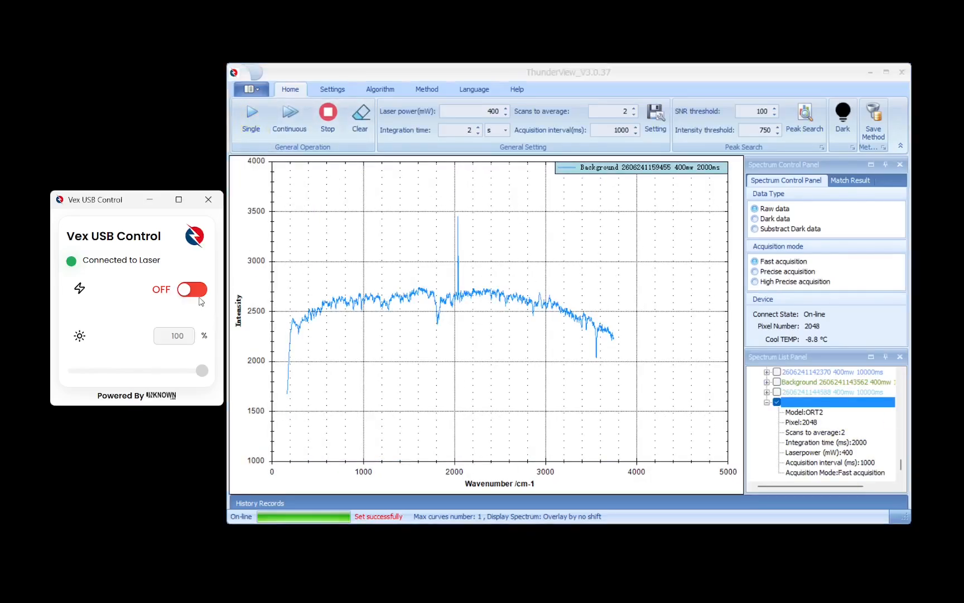
pyautogui.click(197, 291)
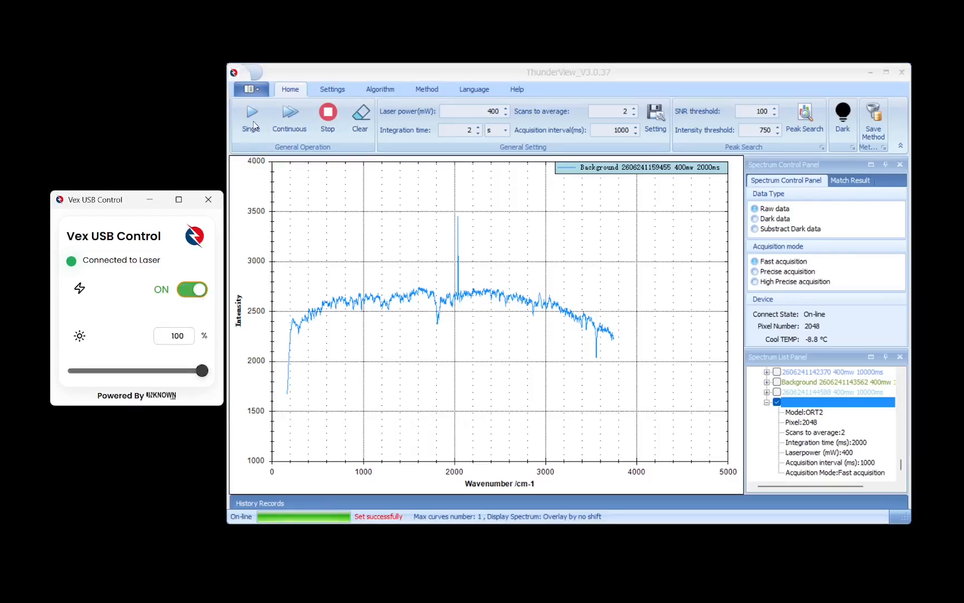
pyautogui.click(253, 122)
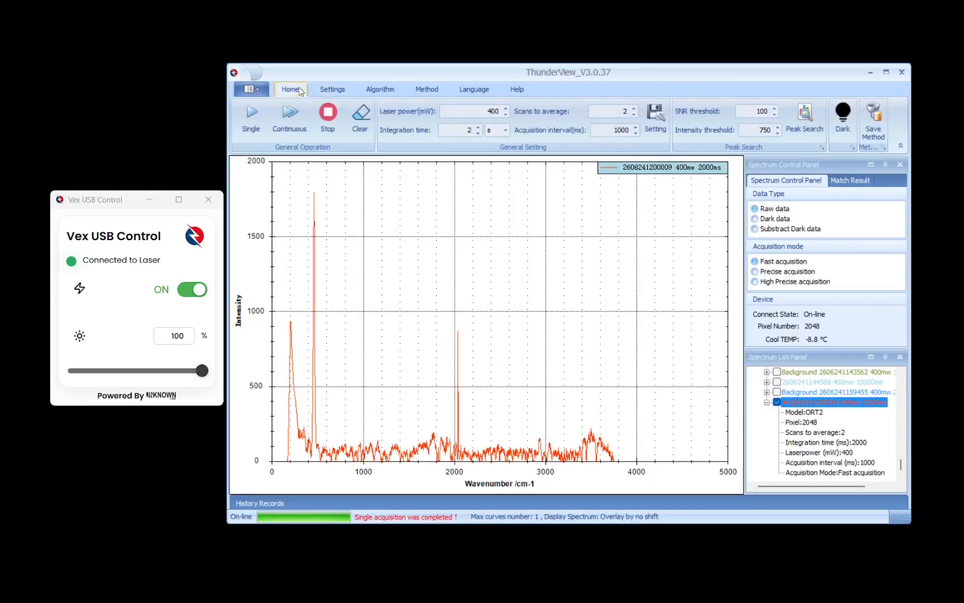
# Match the acquired spectrum against the spectrum libraries and look through the match results list
pyautogui.click(329, 89)
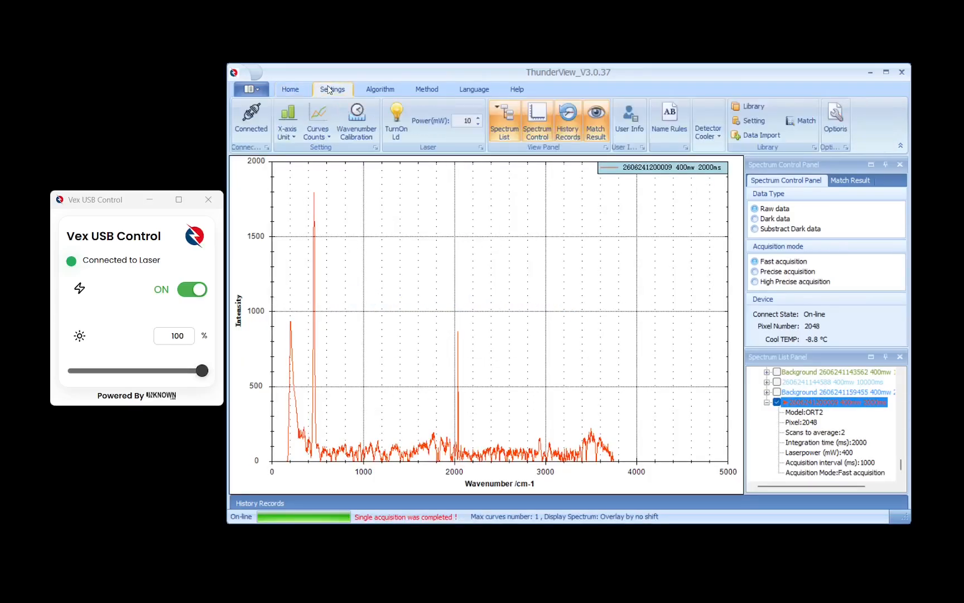
pyautogui.click(804, 122)
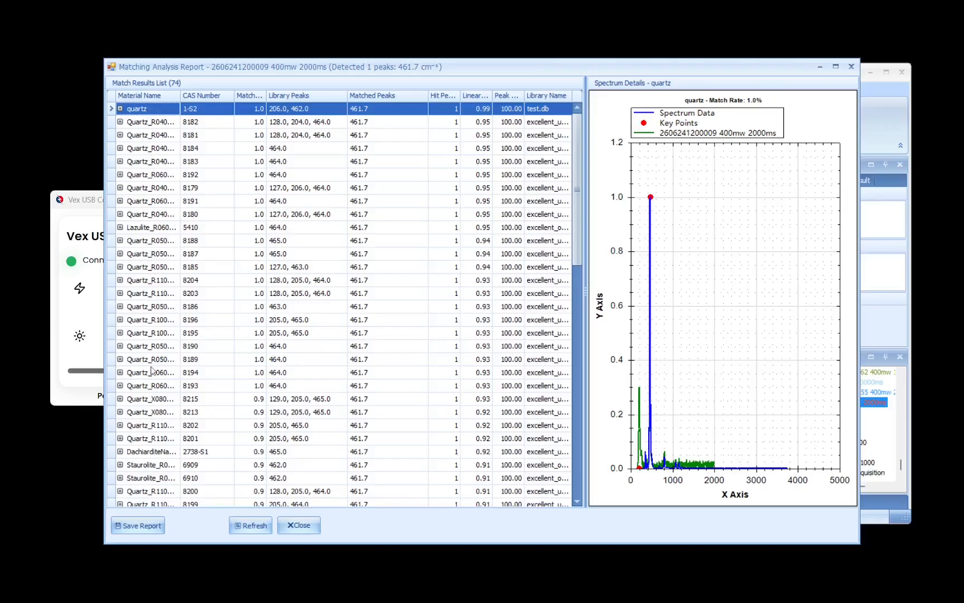
pyautogui.scroll(-2, 152, 370)
pyautogui.scroll(-10, 152, 370)
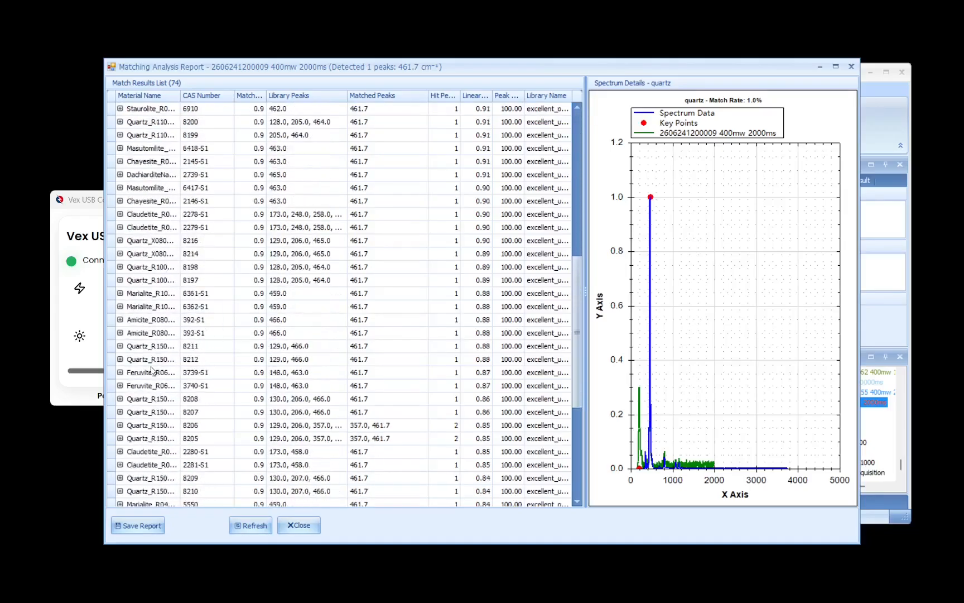
pyautogui.scroll(10, 152, 370)
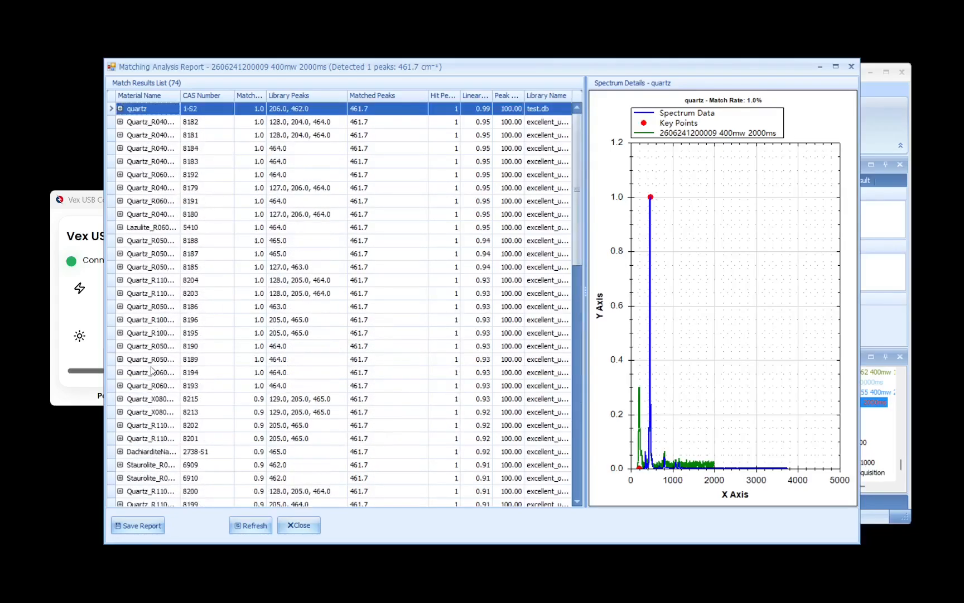